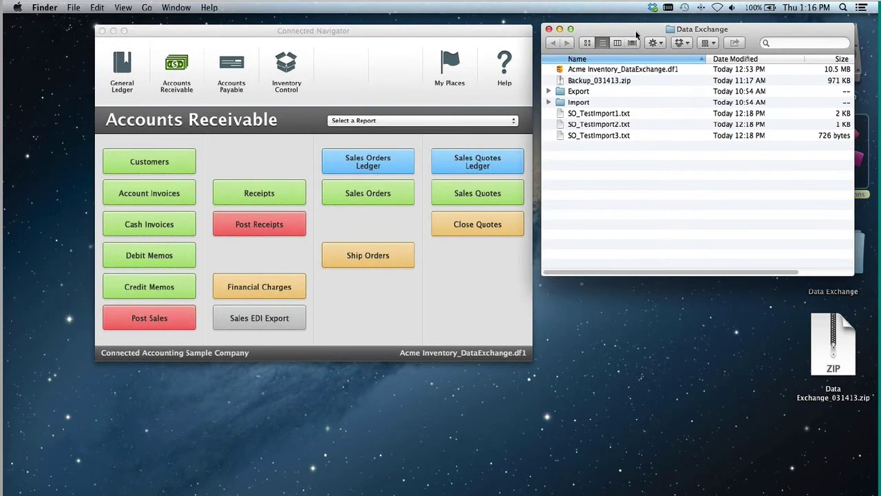
Step: Bring the Accounts Receivable navigator back in front of the Data Exchange folder window
left_click(377, 77)
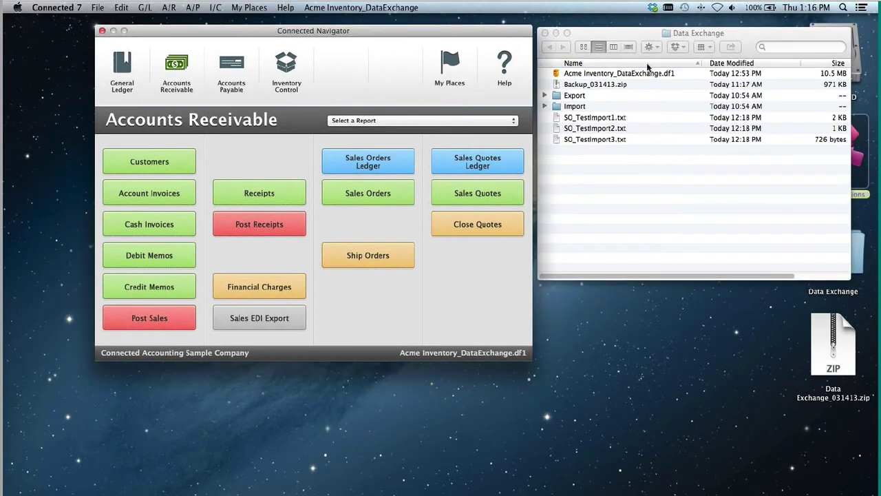
left_click(693, 36)
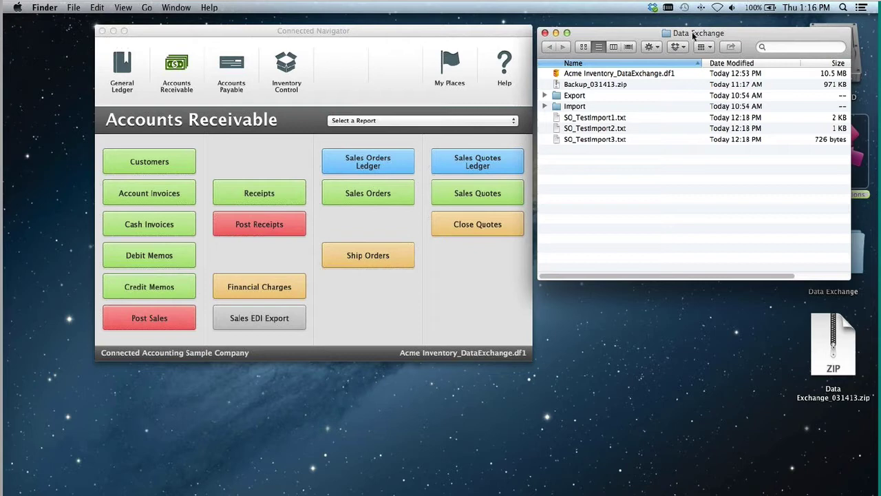
left_click(317, 82)
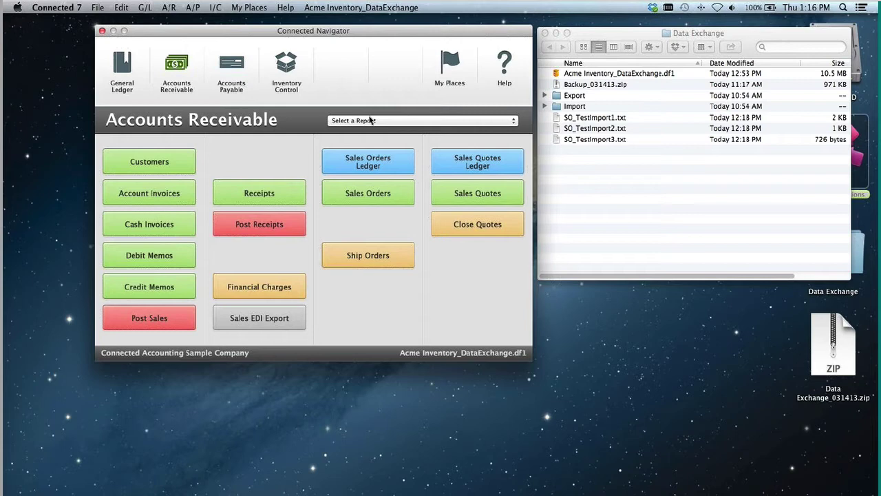
Step: Choose File > Import > Customers to start a customer record import
left_click(99, 8)
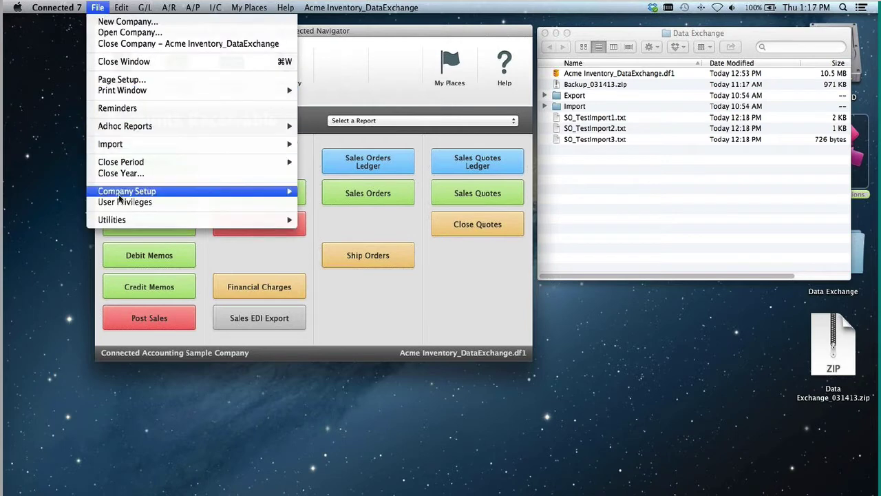
mouse_move(219, 146)
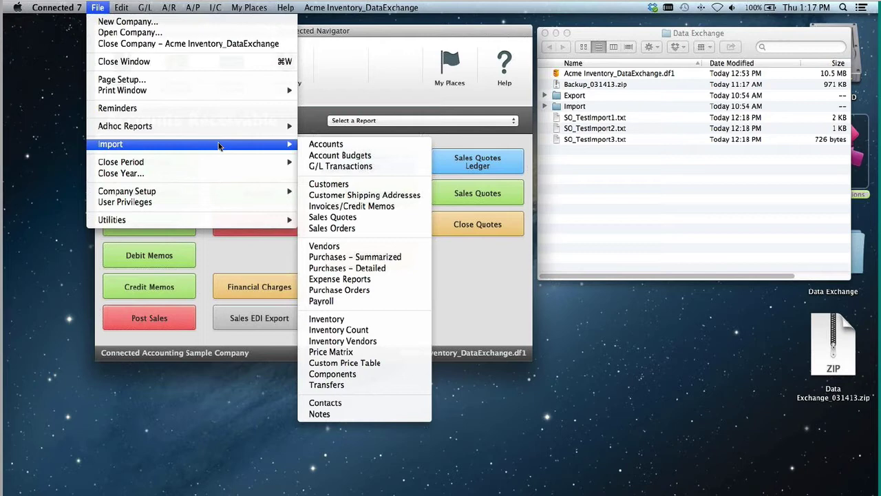
left_click(363, 185)
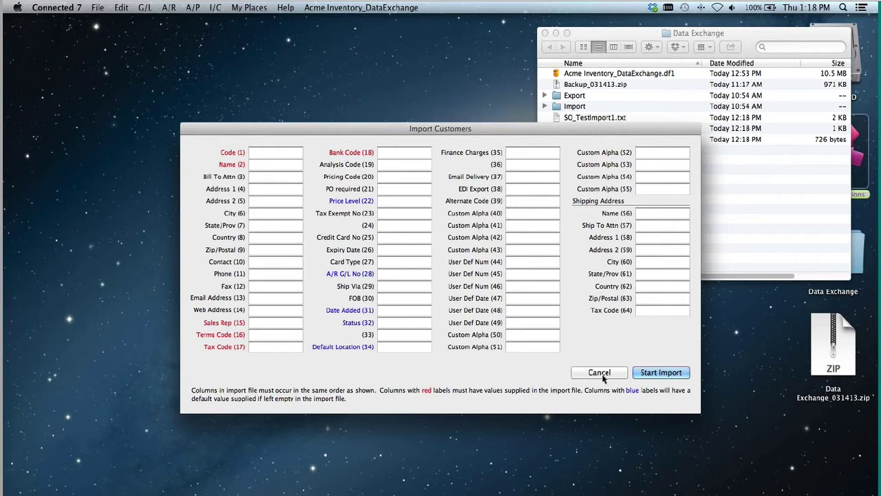
Step: Cancel the Import Customers dialog after reviewing its required column order
left_click(600, 373)
Step: Restore the Accounts Receivable navigator and highlight Data Exchange under File > Utilities
key("super+shift+n")
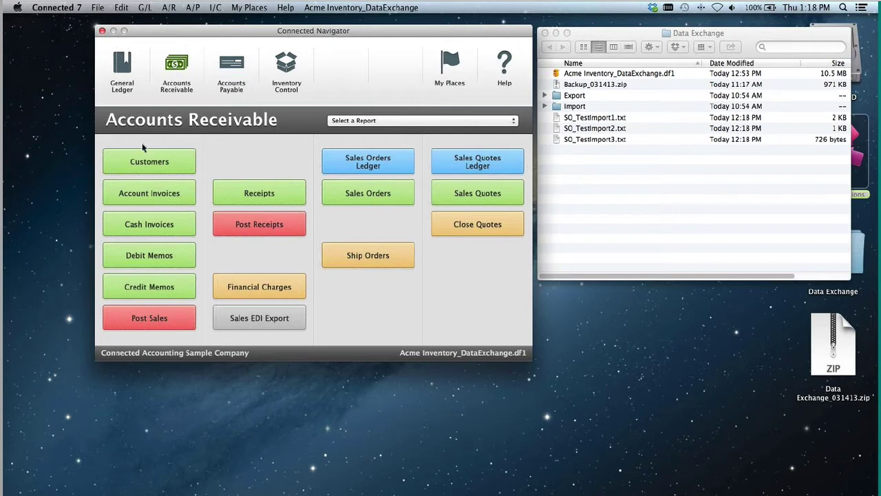
left_click(97, 6)
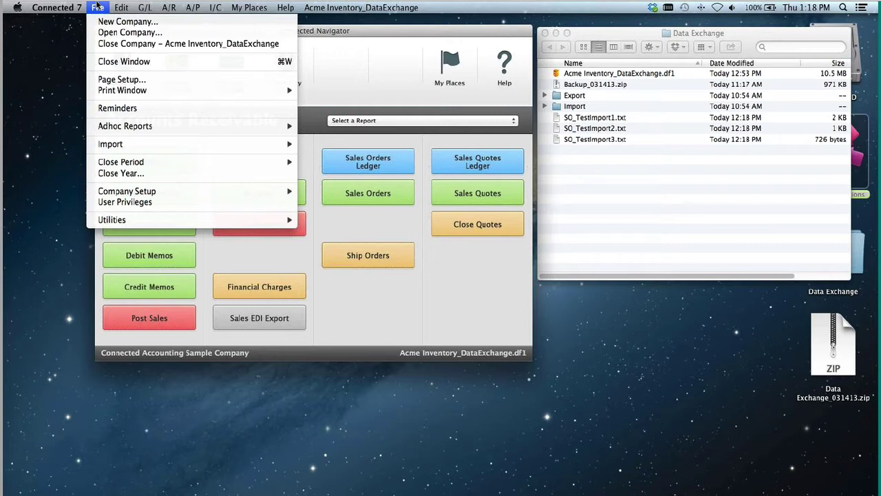
mouse_move(125, 221)
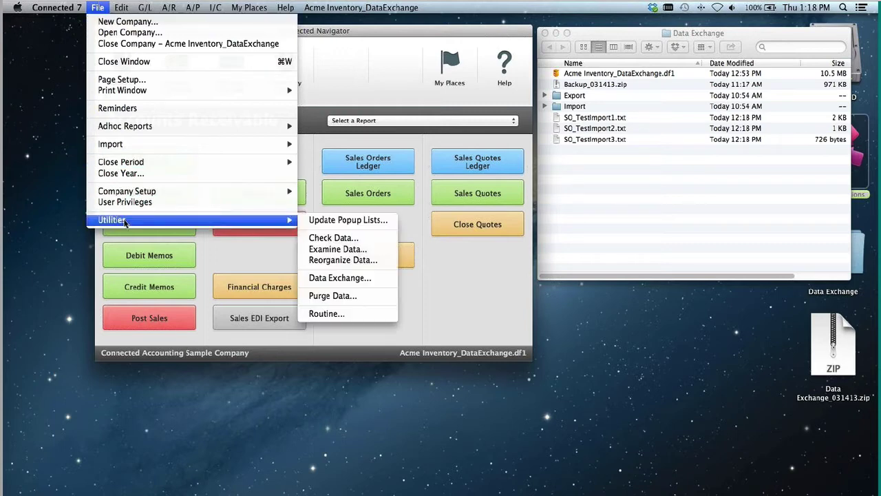
Step: Open Data Exchange and select the Customer Order Import job watching the Import folder
left_click(337, 278)
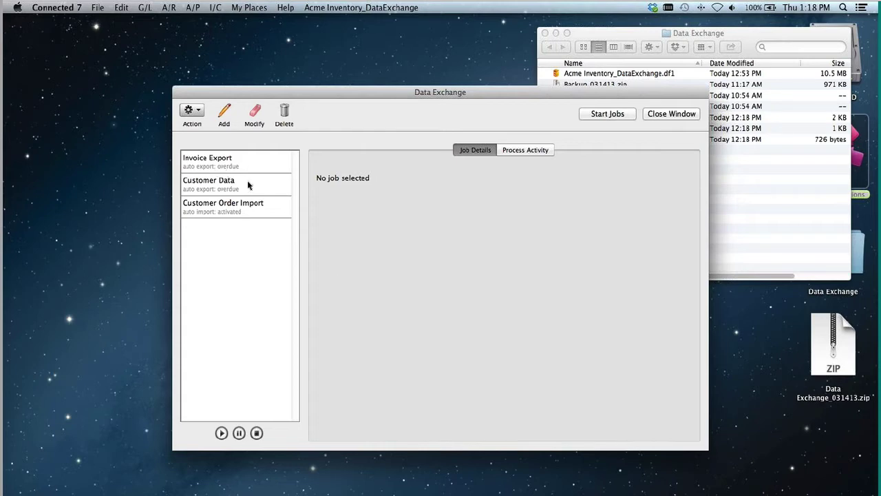
left_click(255, 210)
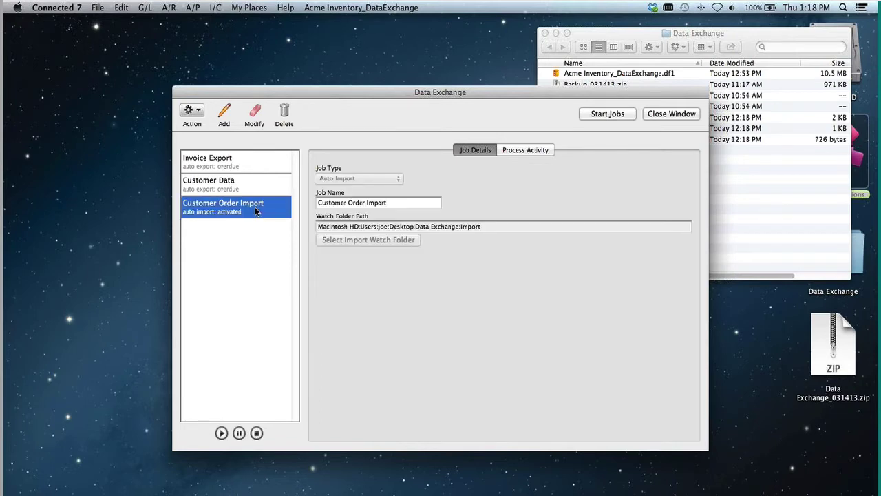
left_click_drag(364, 81, 364, 79)
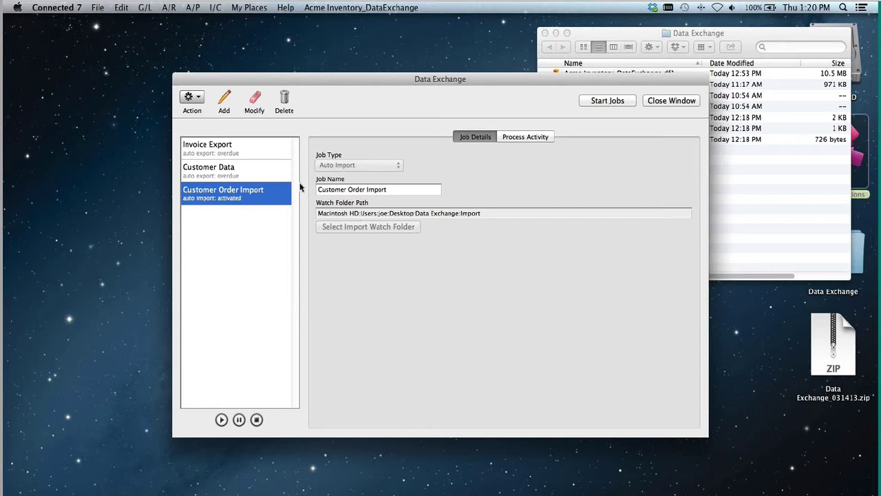
Step: Select Invoice Export to see its 1-minute sales export with prefix Invoices_
left_click(236, 151)
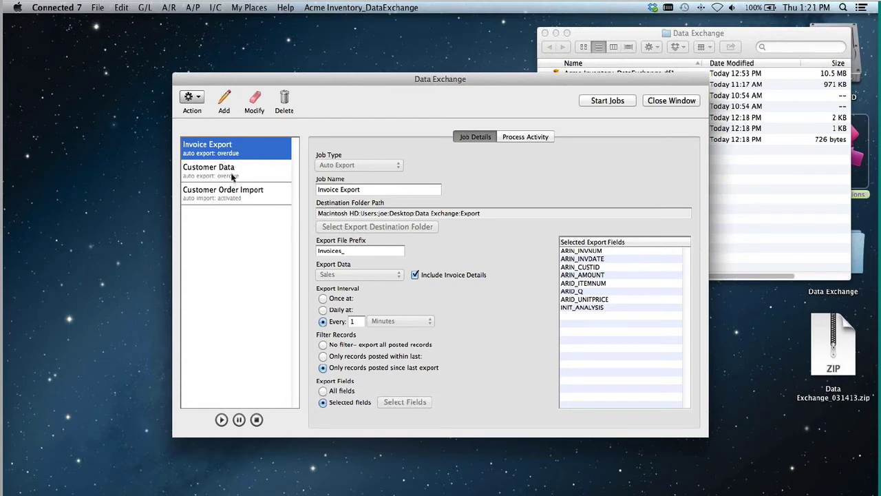
Step: Compare the Customer Data and Invoice Export jobs, then open Invoice Export for modification
left_click(233, 177)
left_click(230, 152)
left_click(230, 171)
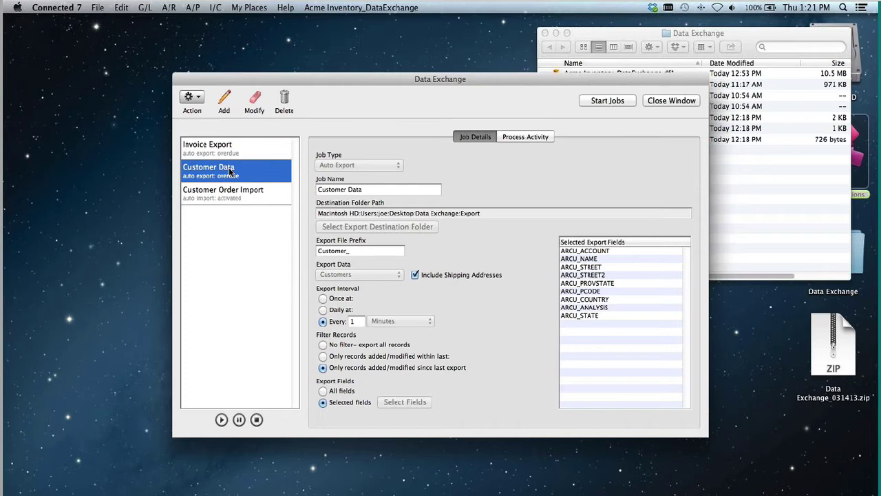
left_click(230, 152)
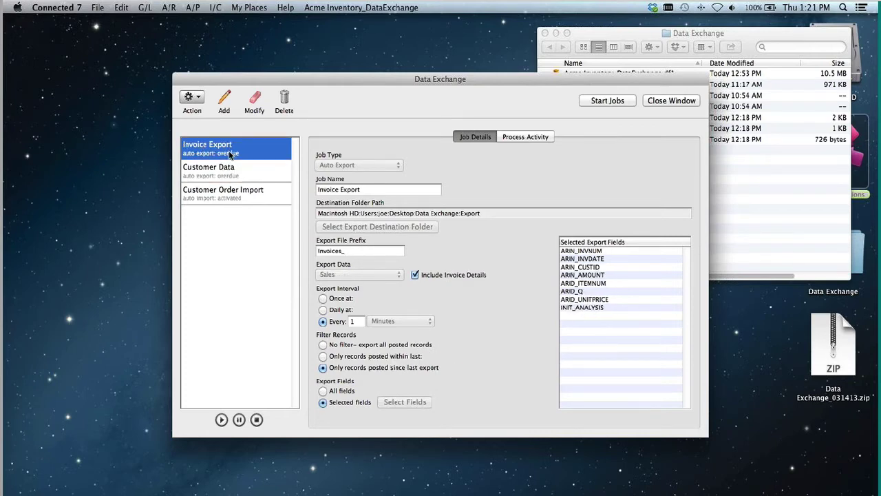
left_click(253, 102)
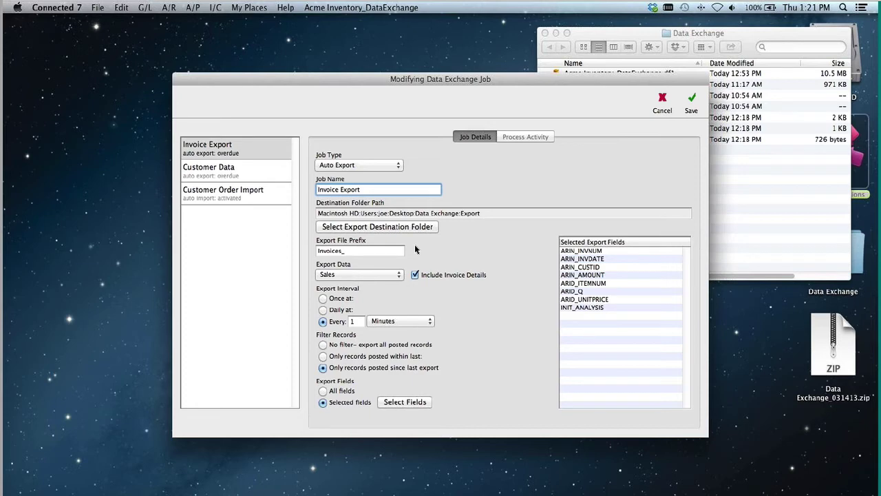
Step: Select the export file name prefix field in the Invoice Export job details
left_click(365, 250)
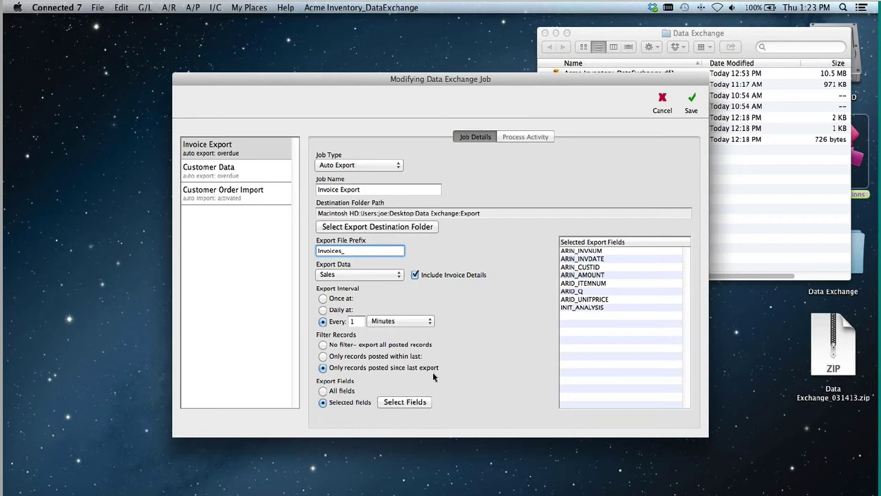
Step: Add ARIN_CC_CITY, ARIN_CC_COUNTRY and ARIN_CC_PROVSTATE to the invoice export fields
left_click(405, 402)
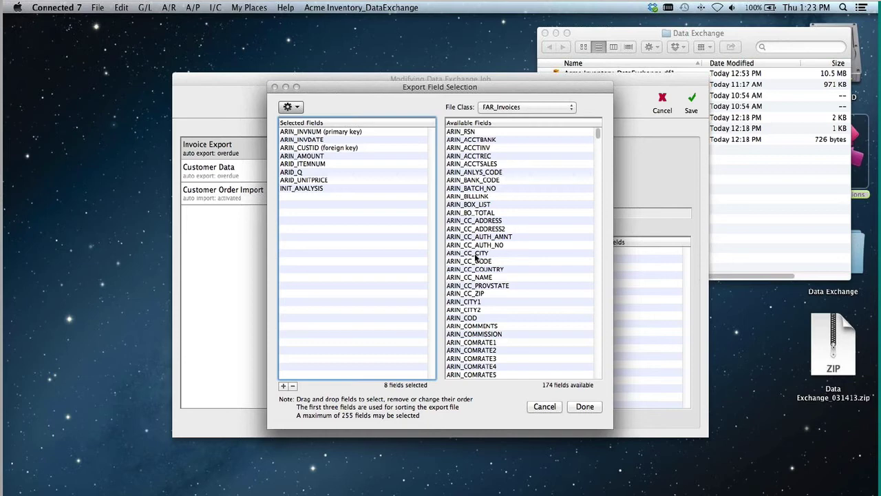
double_click(475, 254)
double_click(475, 261)
double_click(475, 269)
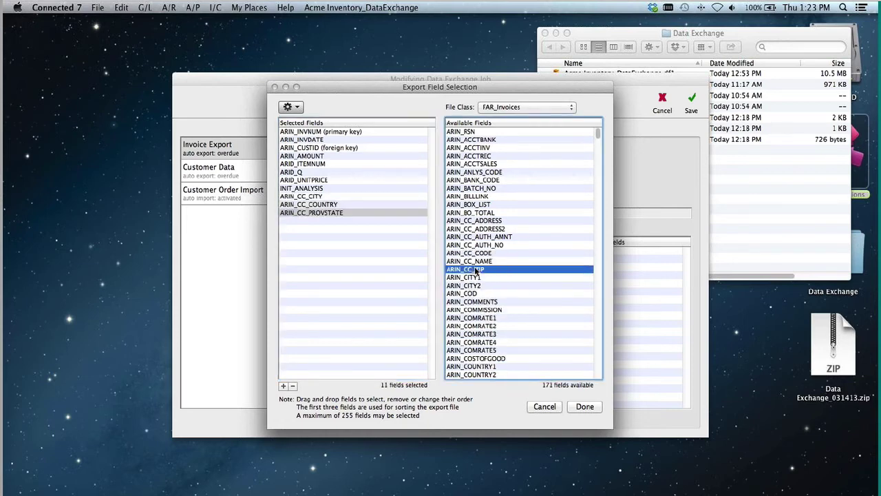
Step: Swap ARIN_CC_PROVSTATE for ARIN_CC_CODE and move ARIN_CC_COUNTRY below ARID_UNITPRICE
left_click(317, 214)
left_click(291, 387)
left_click(291, 387)
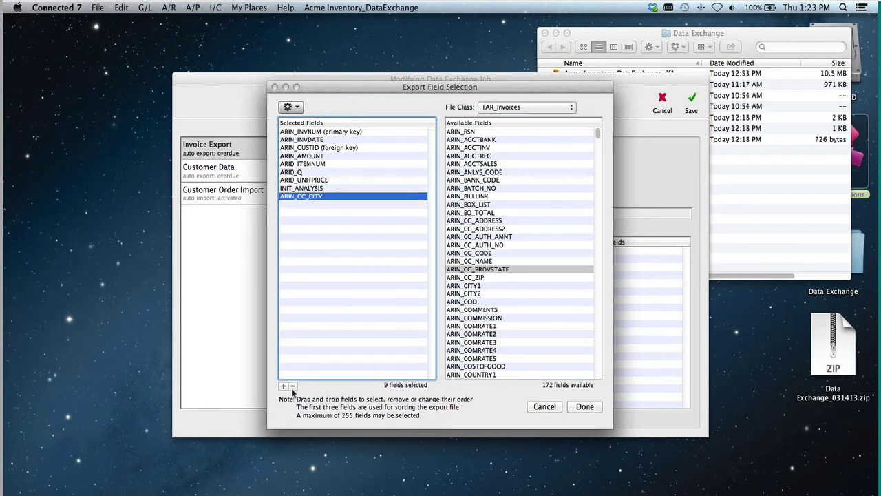
left_click(282, 388)
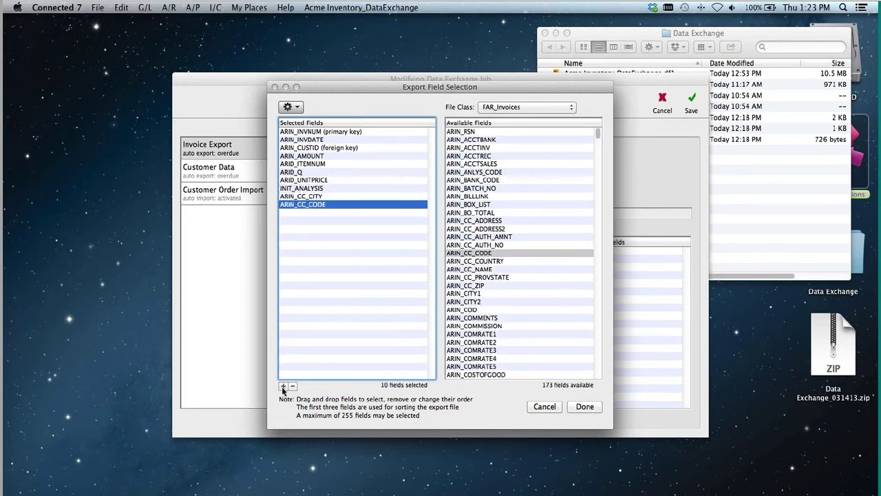
left_click(282, 387)
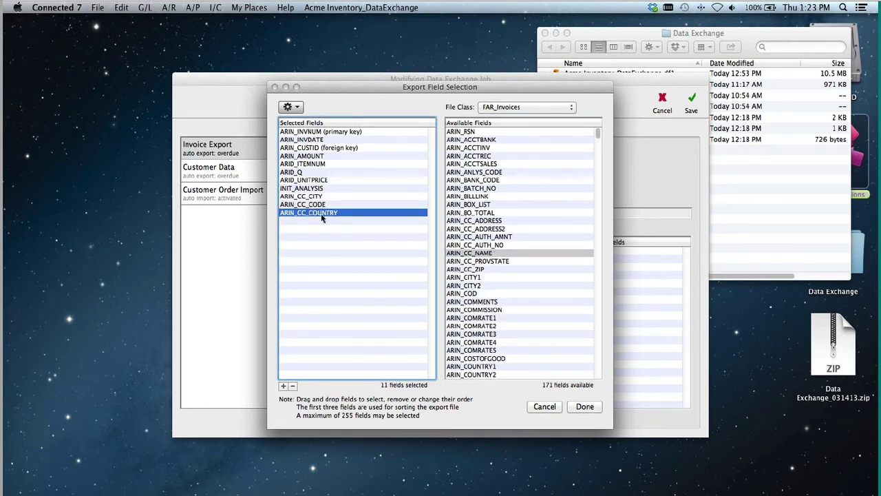
left_click_drag(322, 215, 321, 185)
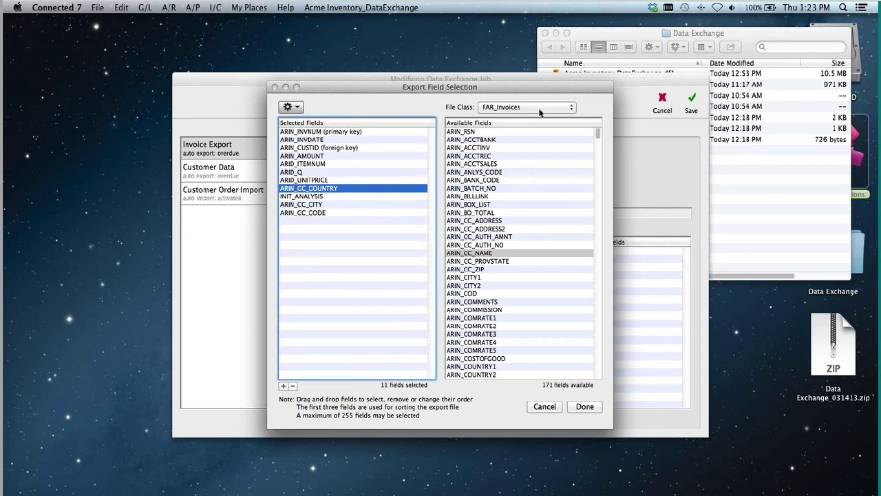
left_click(541, 109)
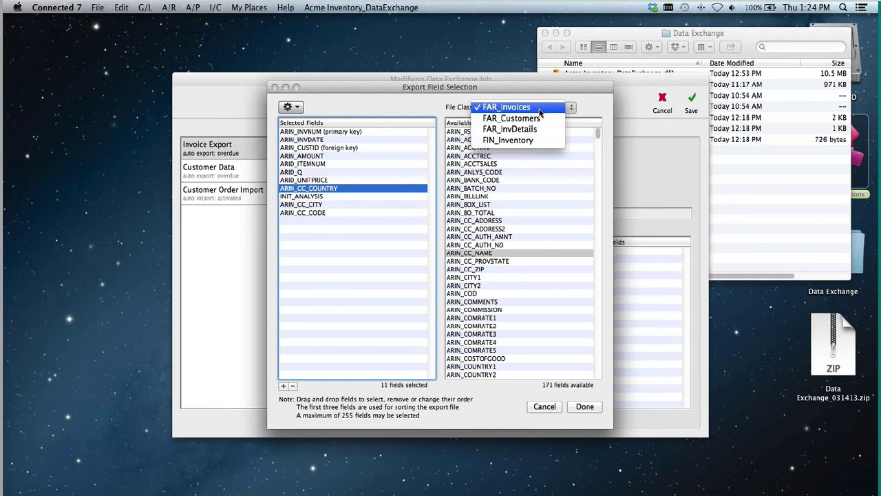
Step: Confirm the 11 export fields, save the Invoice Export job, and move the window upper left
left_click(490, 403)
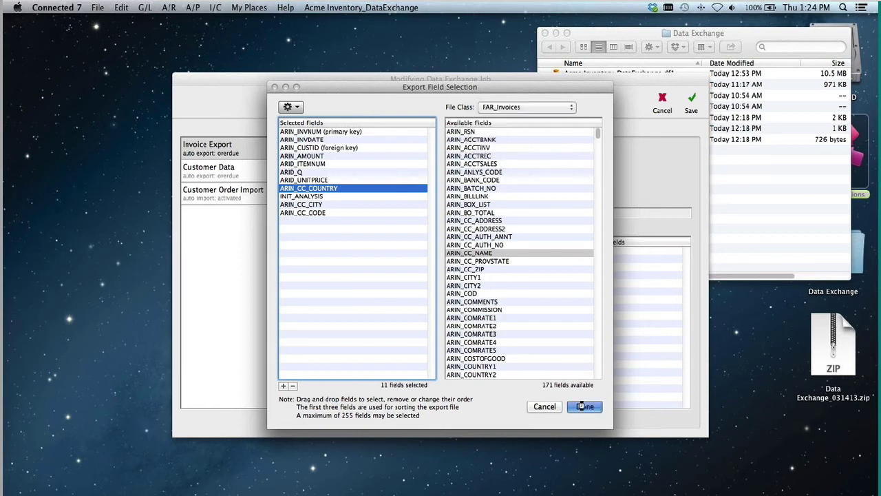
left_click(584, 406)
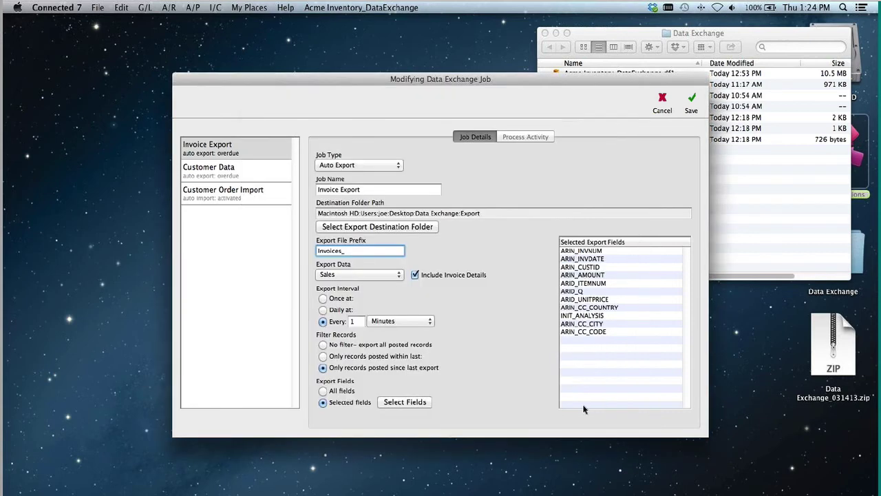
left_click(693, 102)
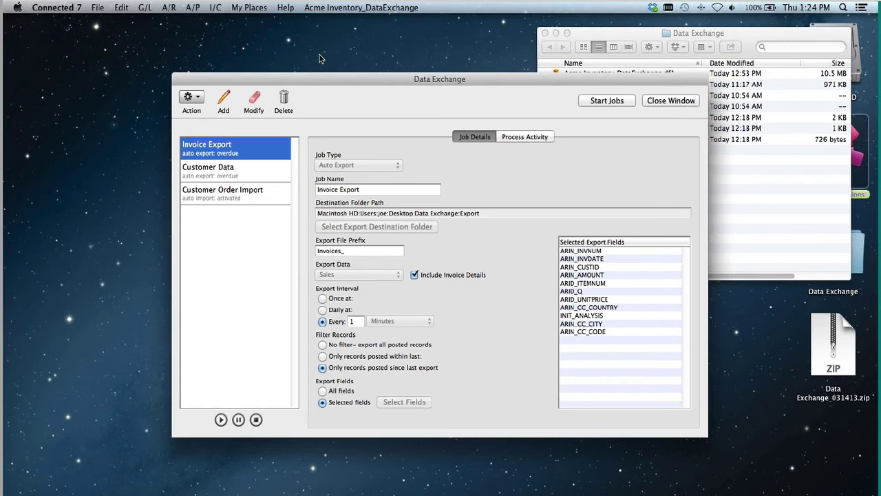
left_click_drag(316, 79, 233, 64)
left_click_drag(404, 65, 274, 32)
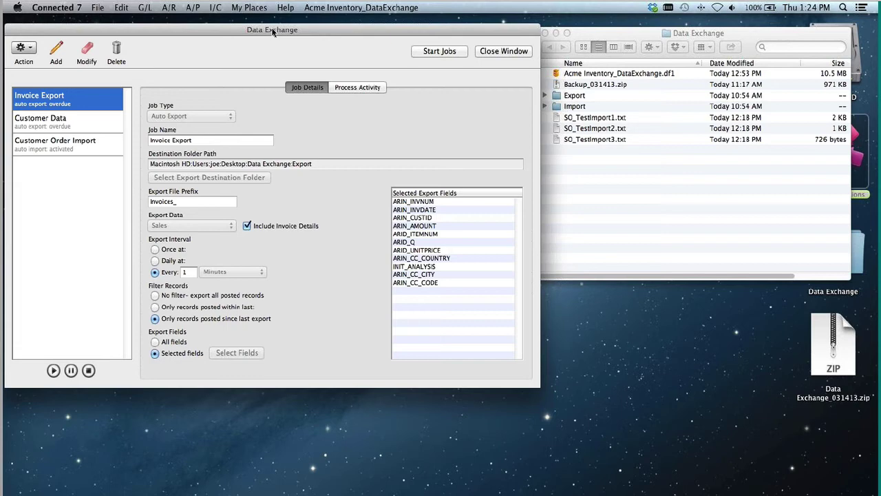
Step: Run the Data Exchange jobs (378 invoices, 13 customers exported), then bring Finder forward
left_click(462, 54)
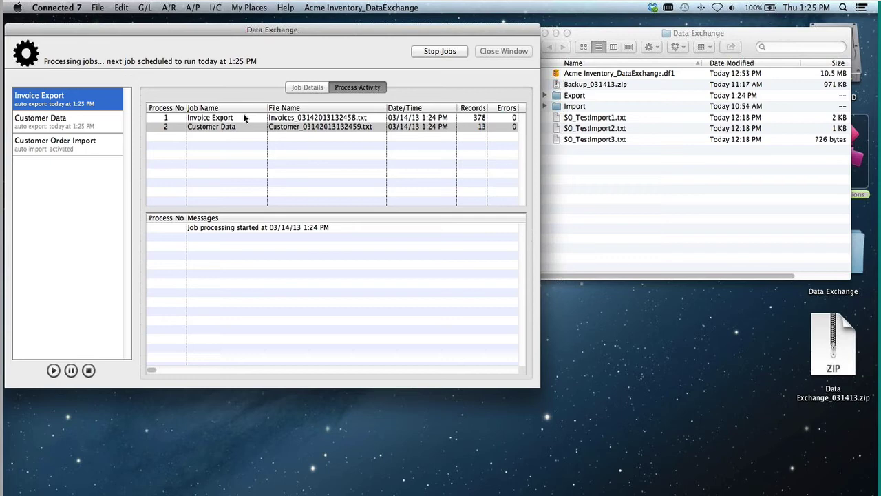
left_click(634, 35)
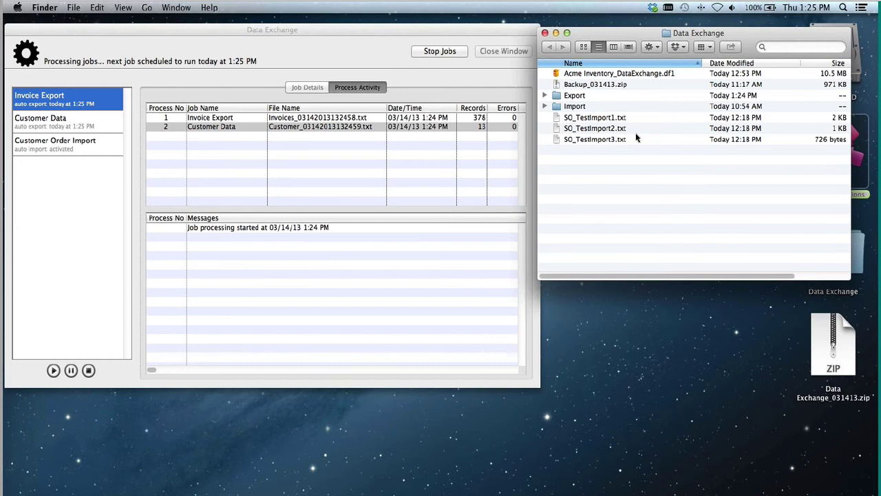
Step: Move SO_TestImport1.txt, then SO_TestImport3.txt and SO_TestImport2.txt, into the Import folder
left_click(603, 122)
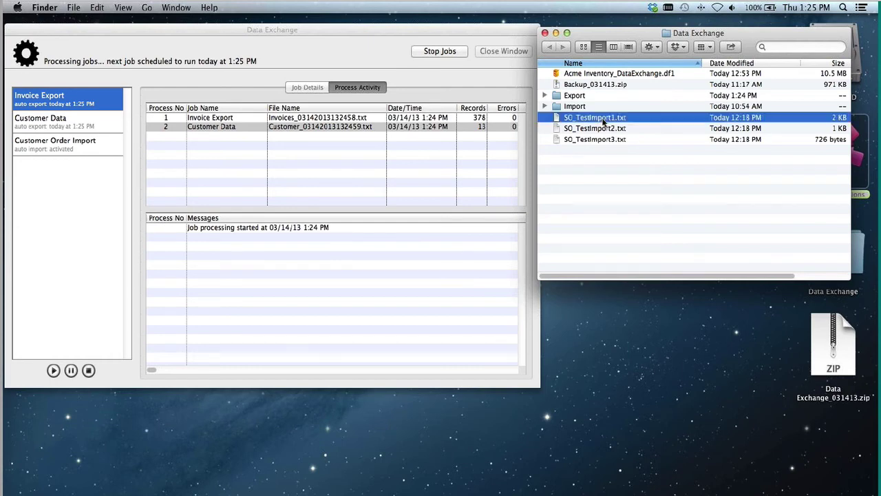
left_click_drag(594, 124, 581, 107)
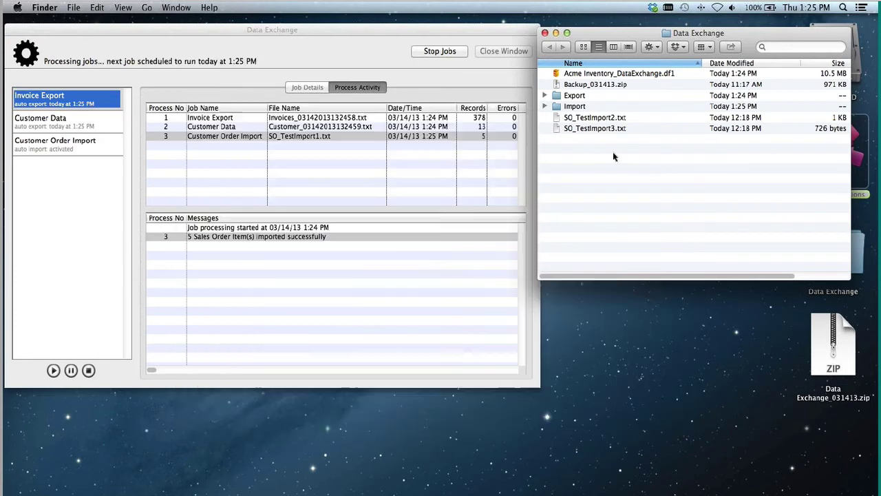
left_click(602, 129)
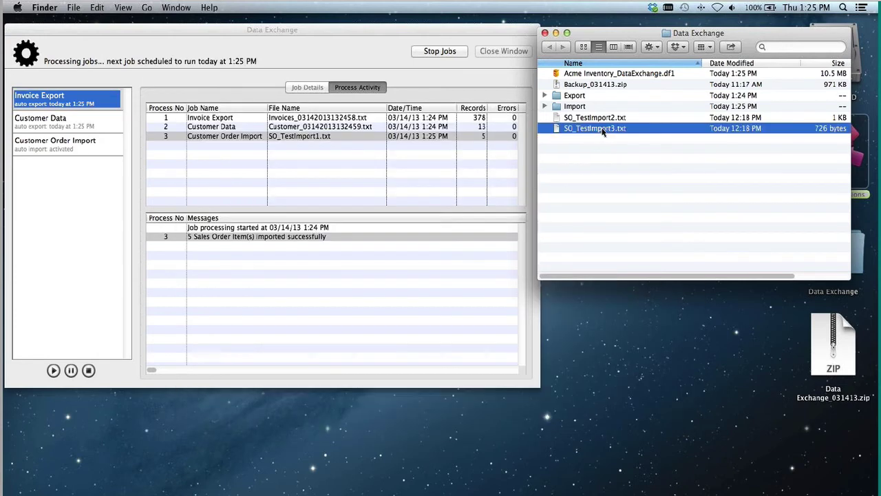
left_click(601, 120, "shift")
left_click_drag(602, 133, 578, 106)
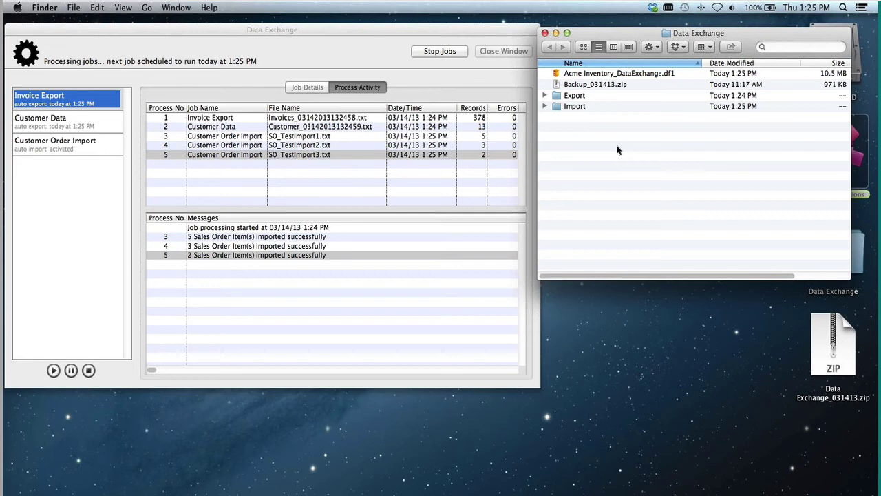
Step: Expand Import, Logs and Processed to reveal the import logs and processed order files
left_click(544, 107)
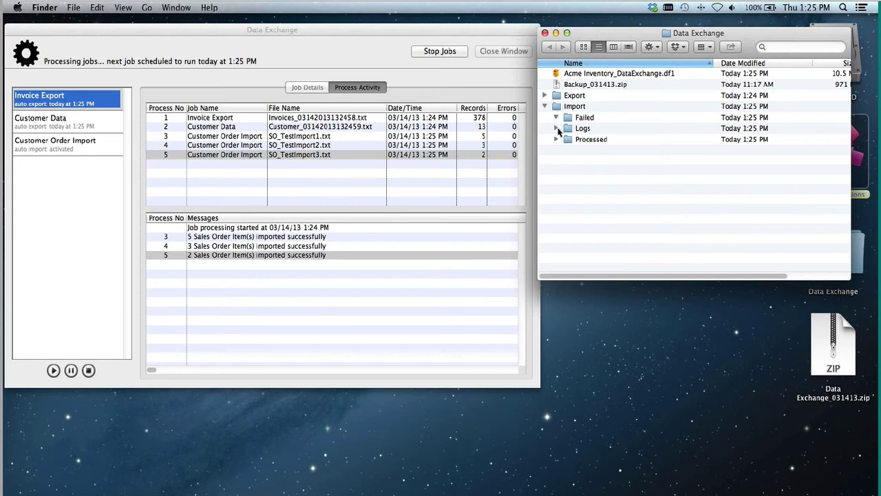
left_click(556, 129)
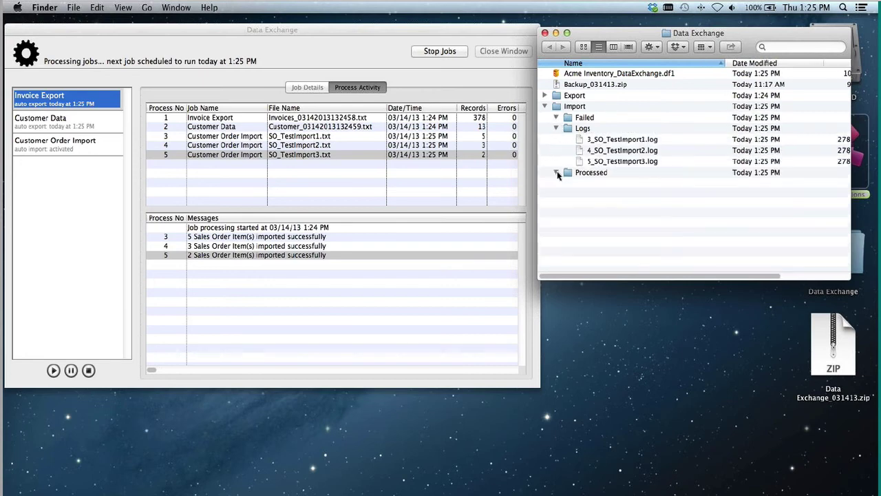
left_click(557, 173)
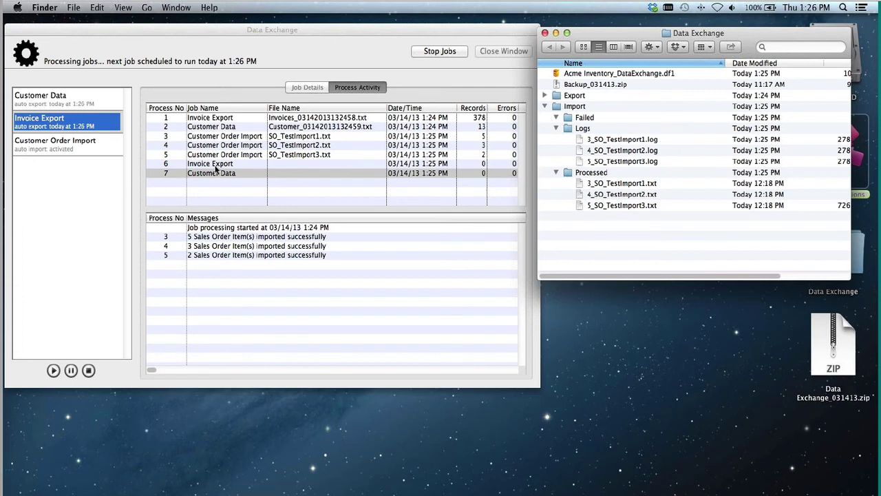
Step: Stop and close Data Exchange, then post invoice 50127 from A/R Account Invoices
left_click(437, 54)
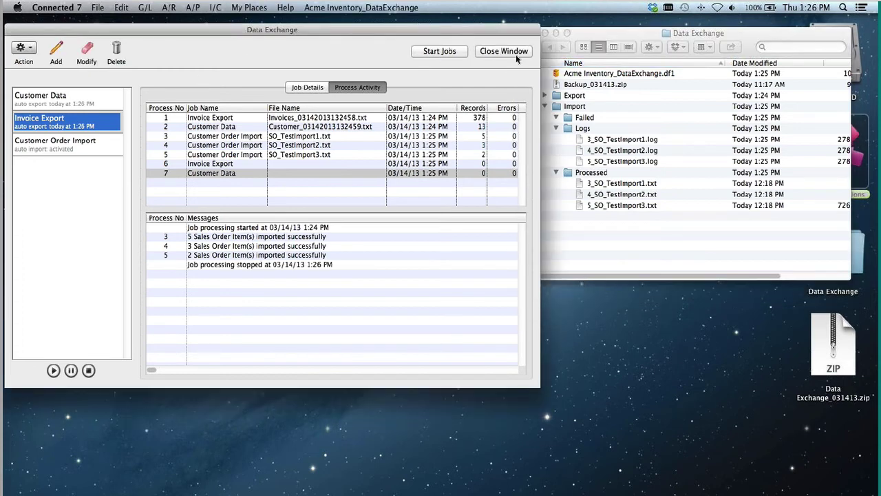
left_click(513, 51)
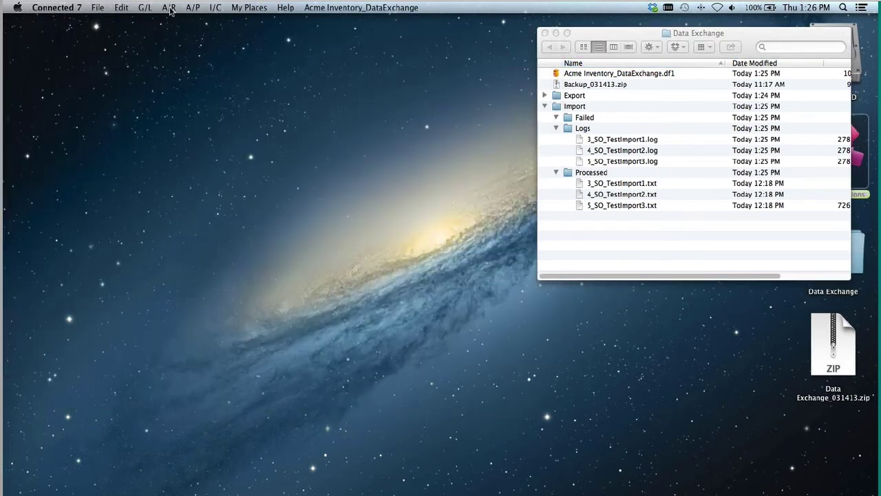
left_click(170, 7)
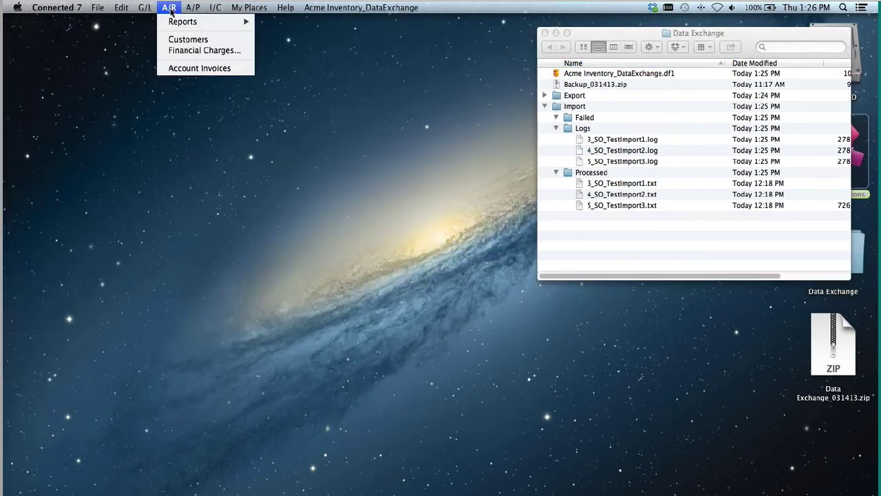
left_click(183, 68)
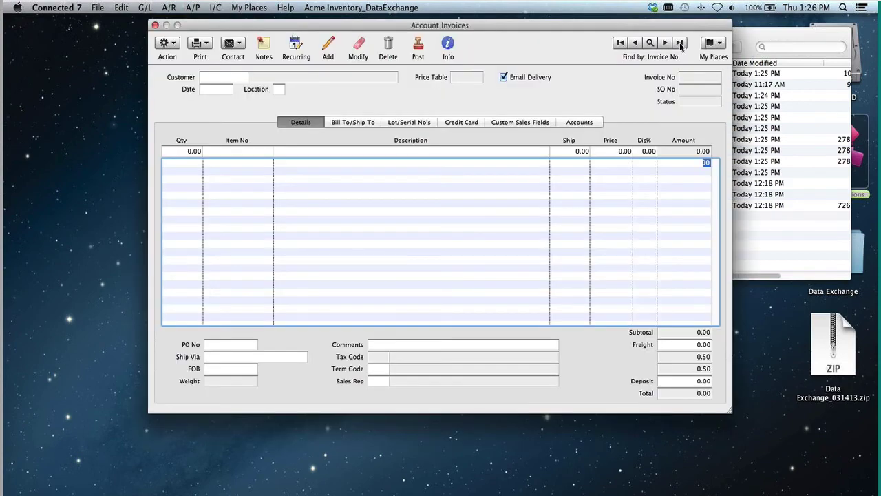
left_click(418, 47)
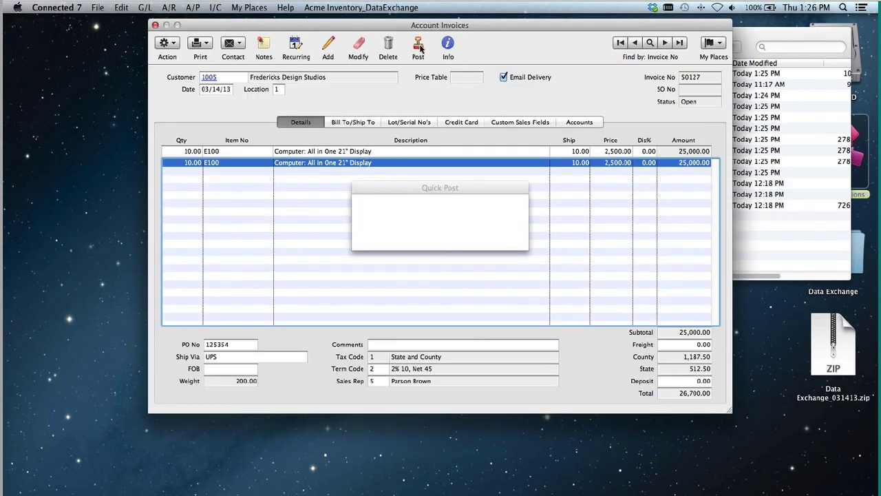
key("Return")
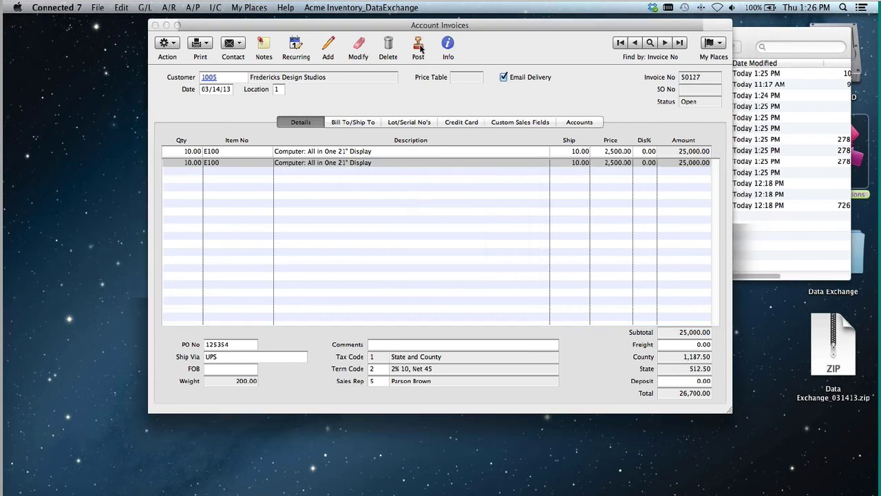
left_click(420, 48)
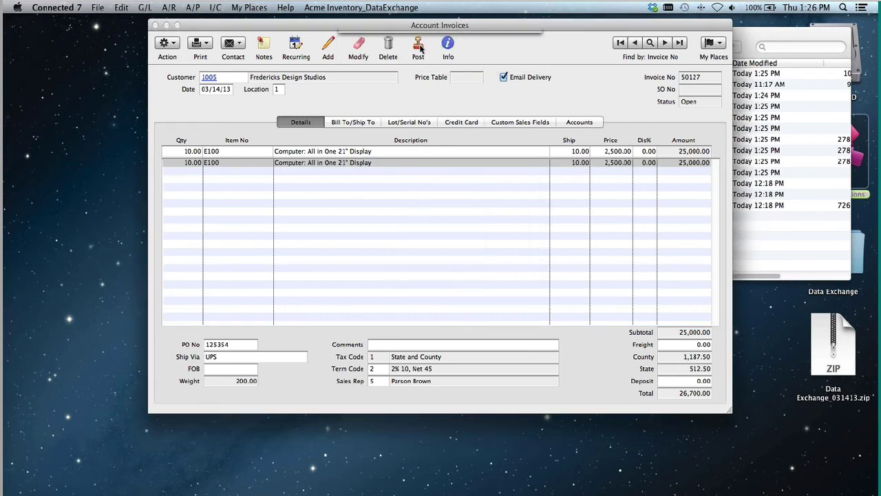
key("Return")
key("Return")
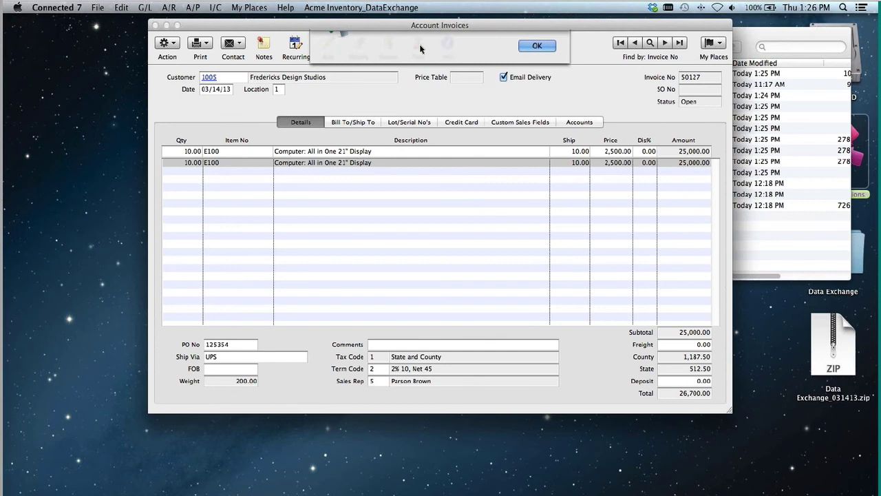
key("Return")
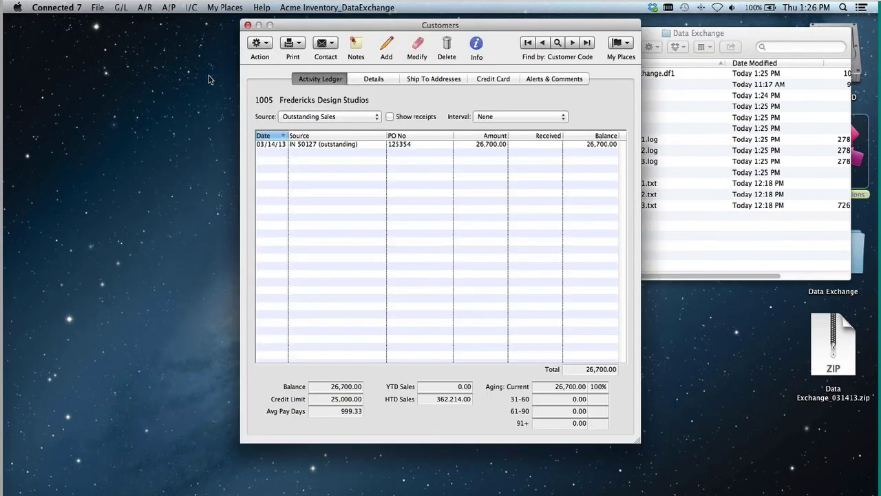
Step: Rename customer 1005 to 'Acme Inc', save, and close the customer record
left_click(373, 80)
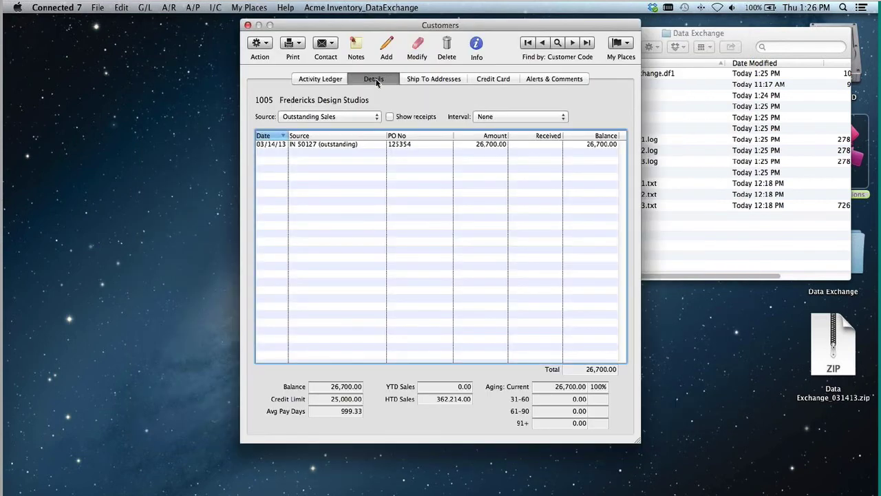
left_click(417, 49)
type("A")
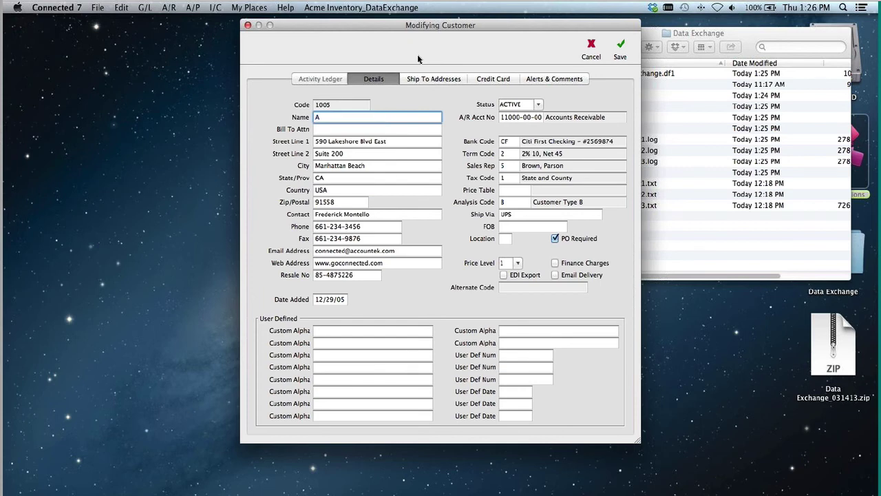
type("cme Inc")
key("Return")
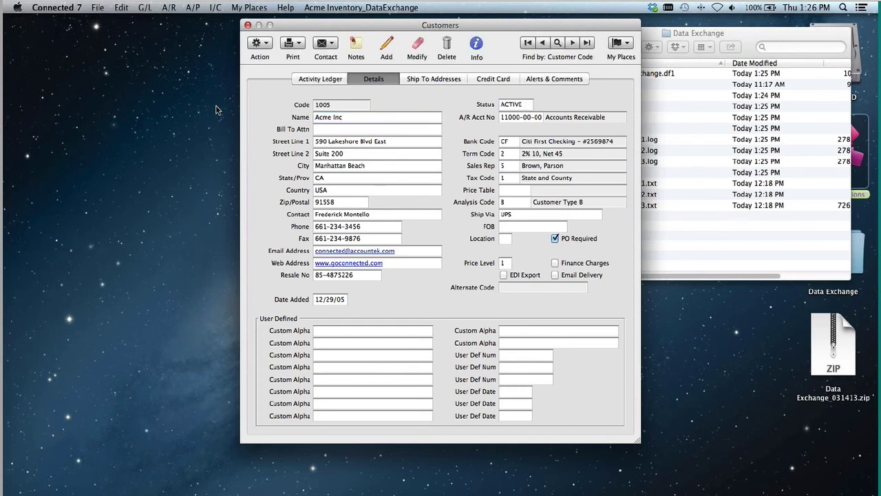
left_click(249, 25)
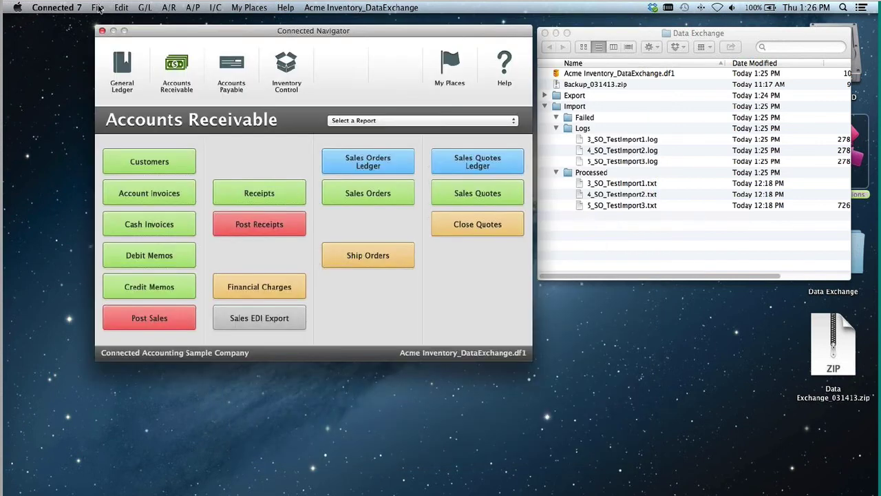
Step: Reopen Data Exchange via File > Utilities and start the jobs, exporting one customer and one invoice
left_click(98, 7)
mouse_move(220, 220)
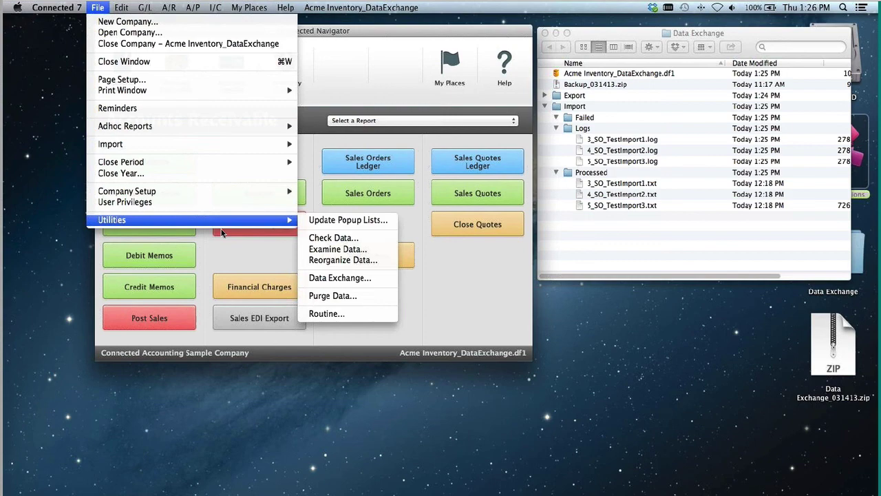
left_click(326, 278)
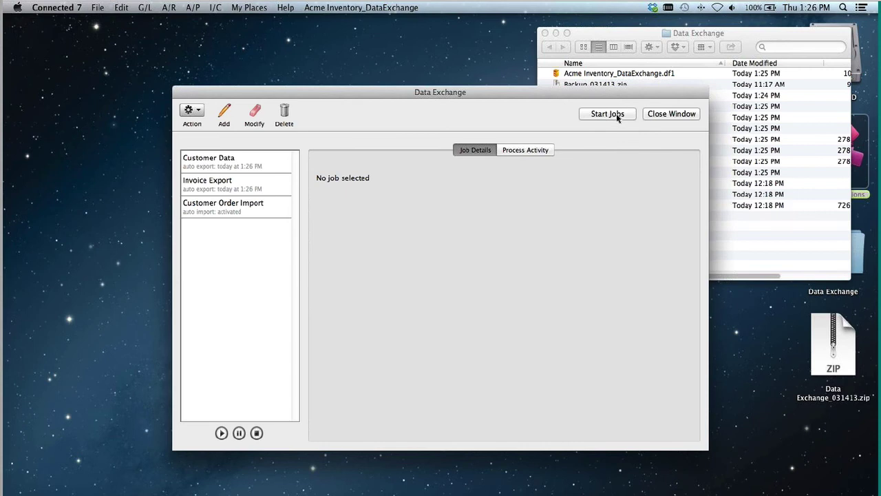
left_click(616, 114)
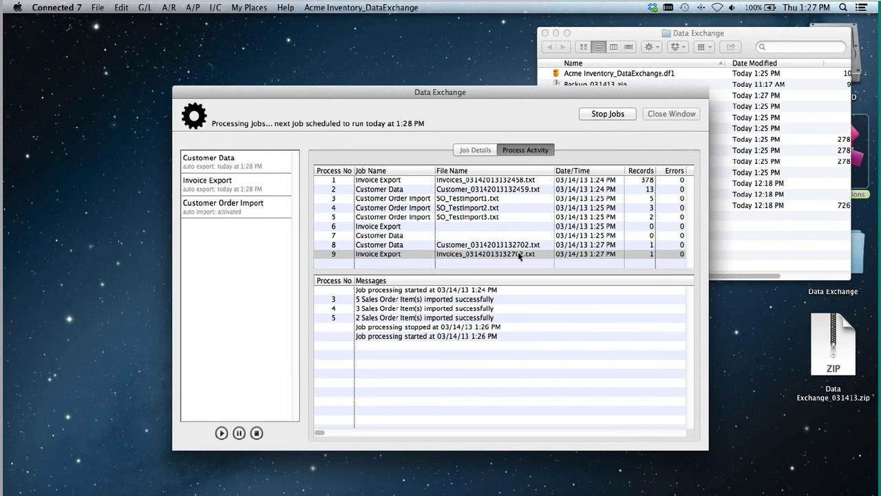
Step: Stop the Data Exchange jobs and close their window
left_click(606, 115)
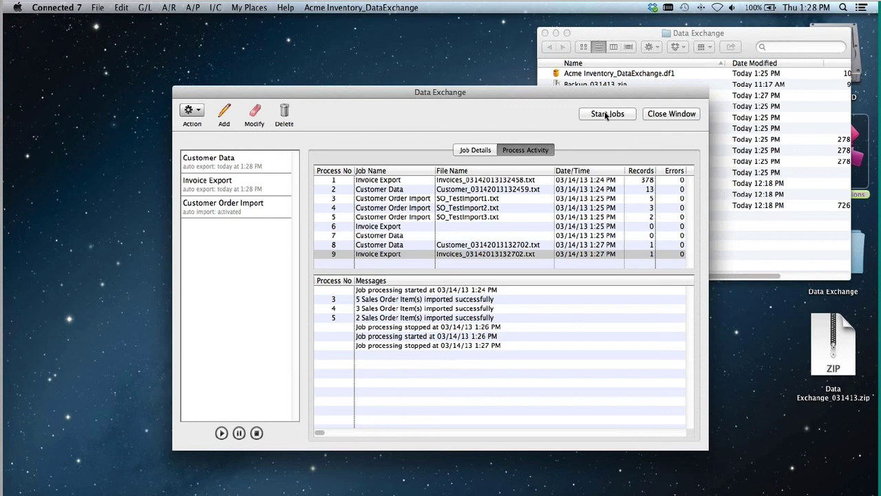
left_click(684, 115)
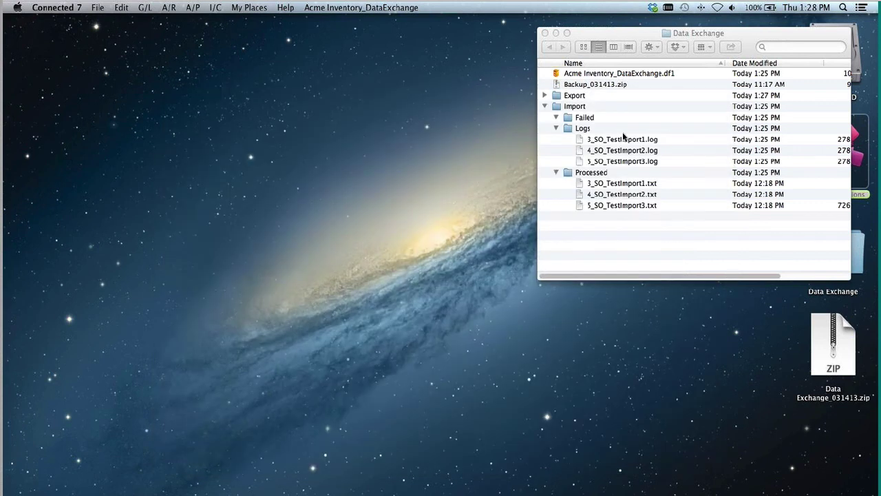